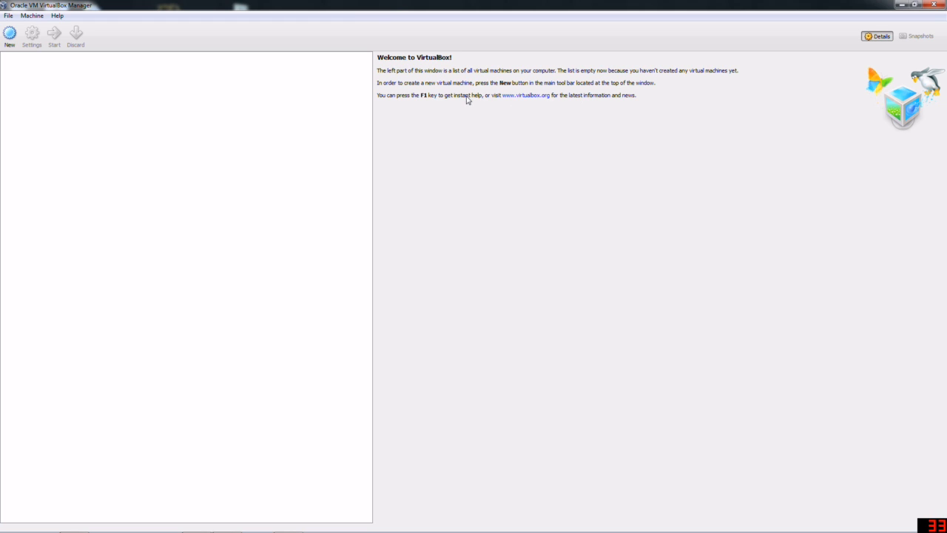
drag(438, 95, 560, 113)
click(586, 103)
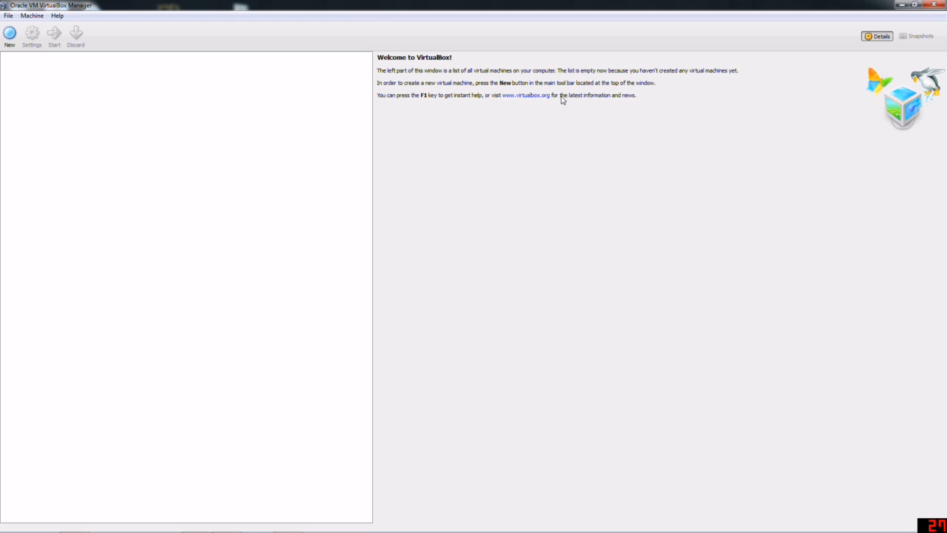
click(8, 37)
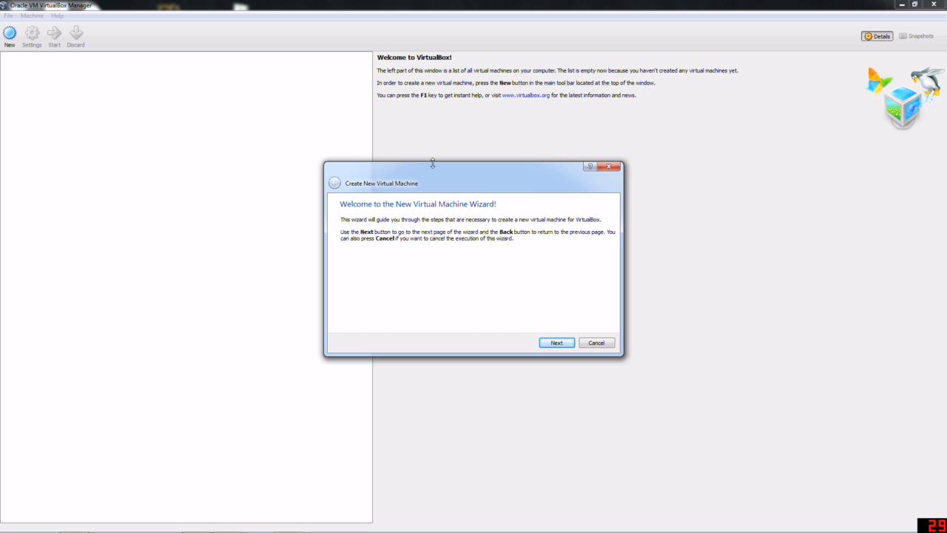
click(601, 345)
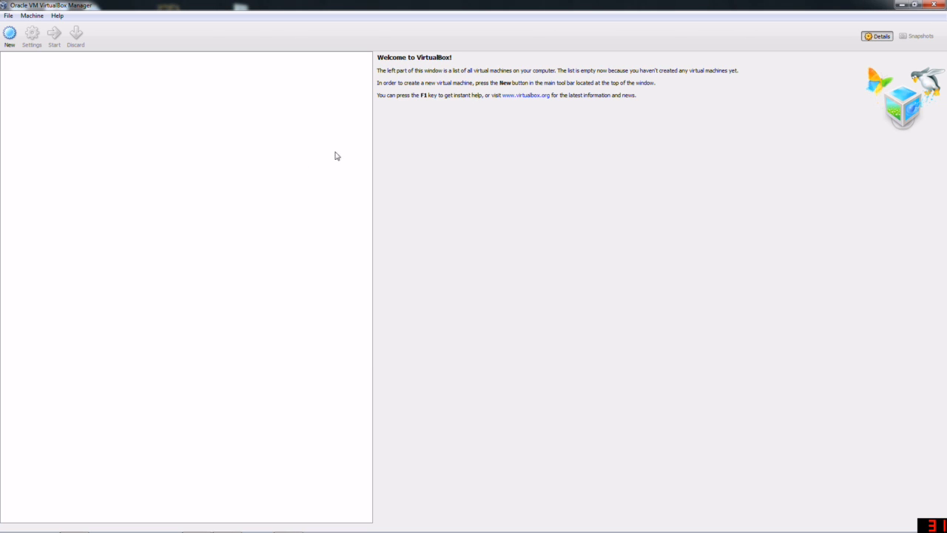
- Set up a new virtual machine named Windows 8 with version Windows 7 (64 bit) and 4096 MB of base memory
click(9, 36)
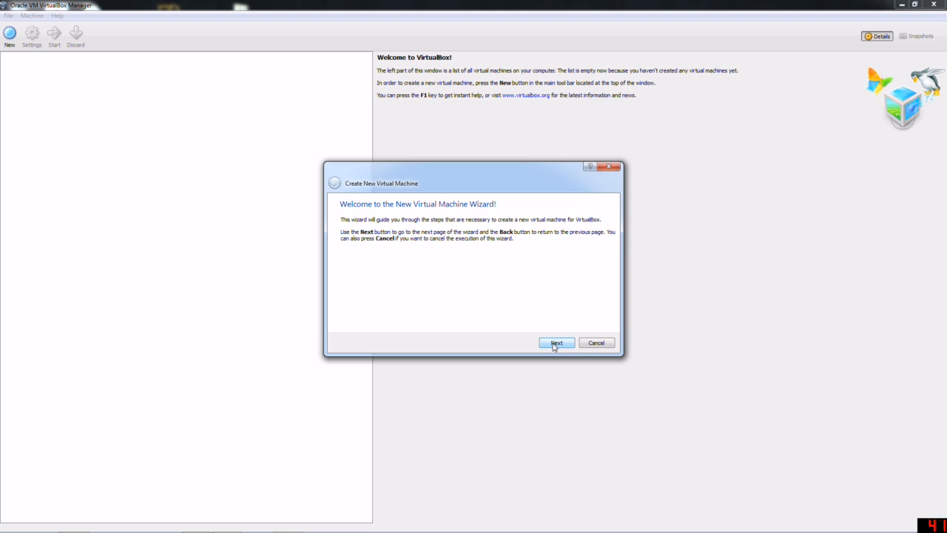
click(555, 344)
text(Windows 8)
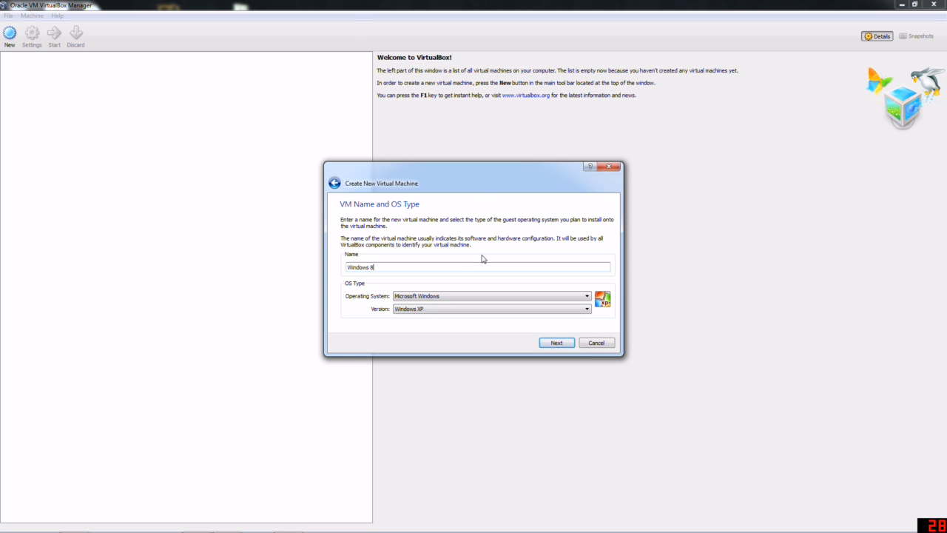
click(460, 296)
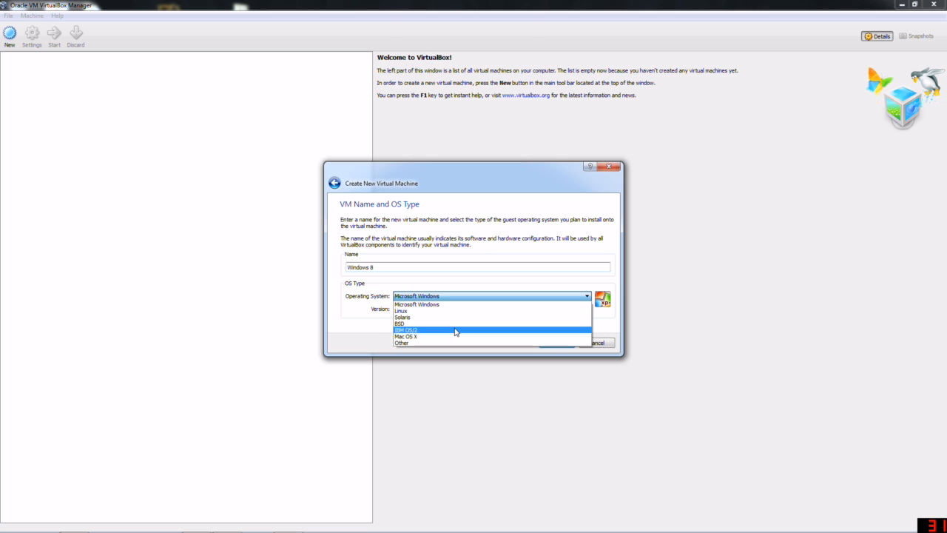
click(444, 305)
click(450, 308)
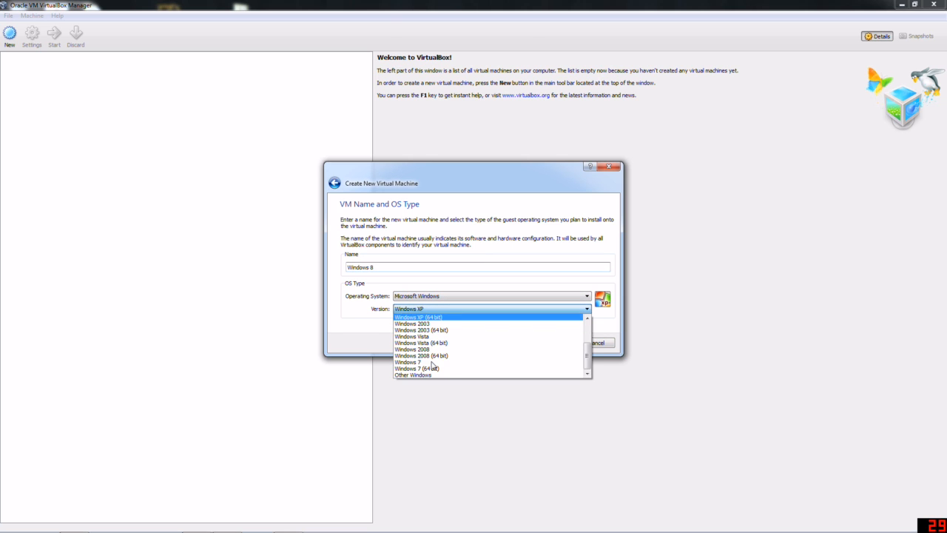
click(431, 369)
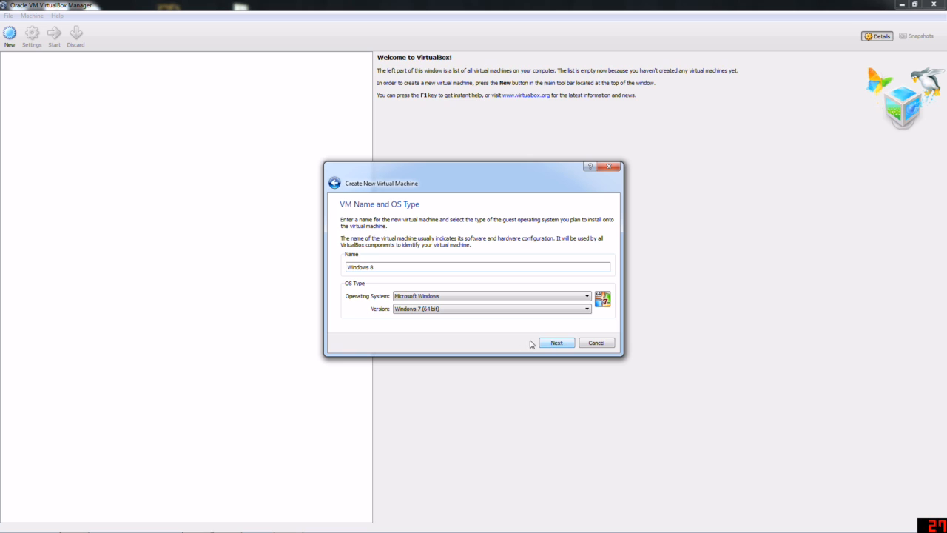
click(564, 343)
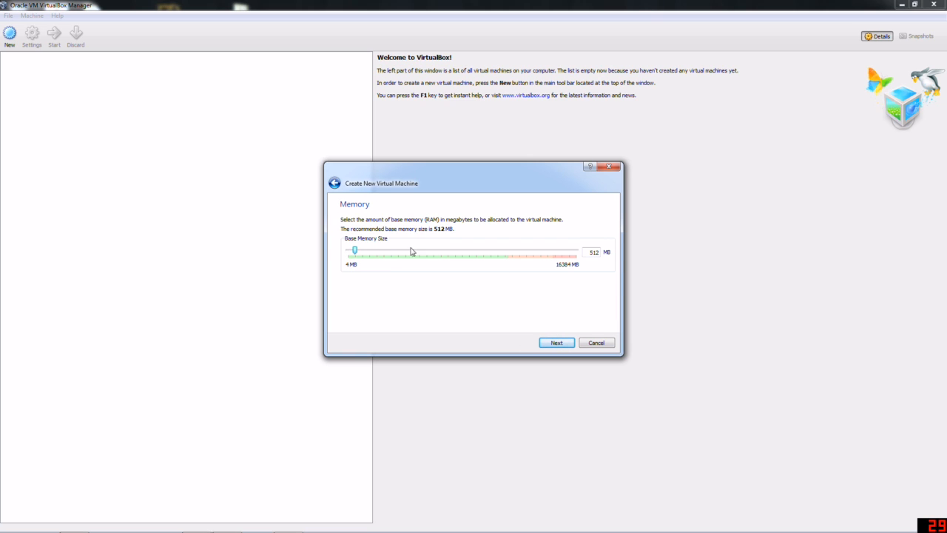
drag(361, 253, 405, 255)
click(564, 344)
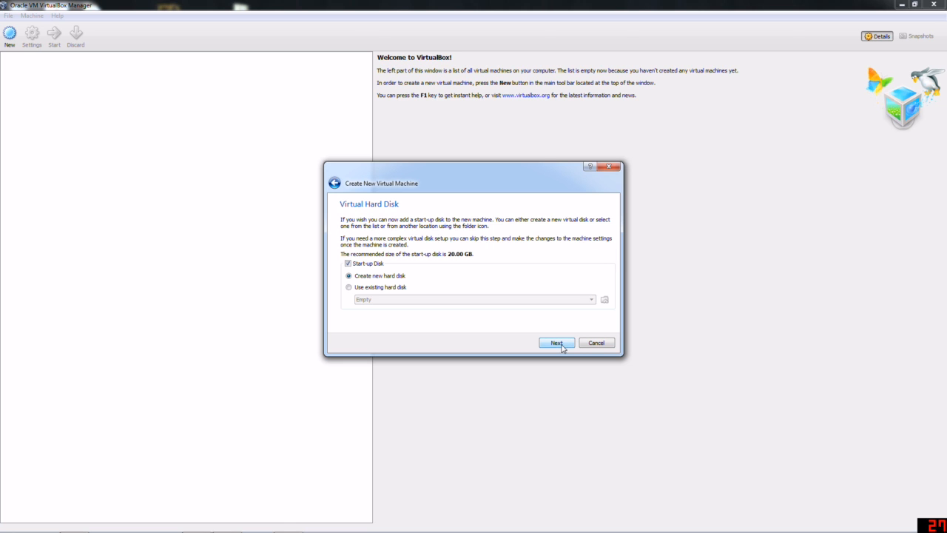
- Create a new dynamically allocated VDI start-up disk of about 37 GB for the Windows 8 machine
click(548, 344)
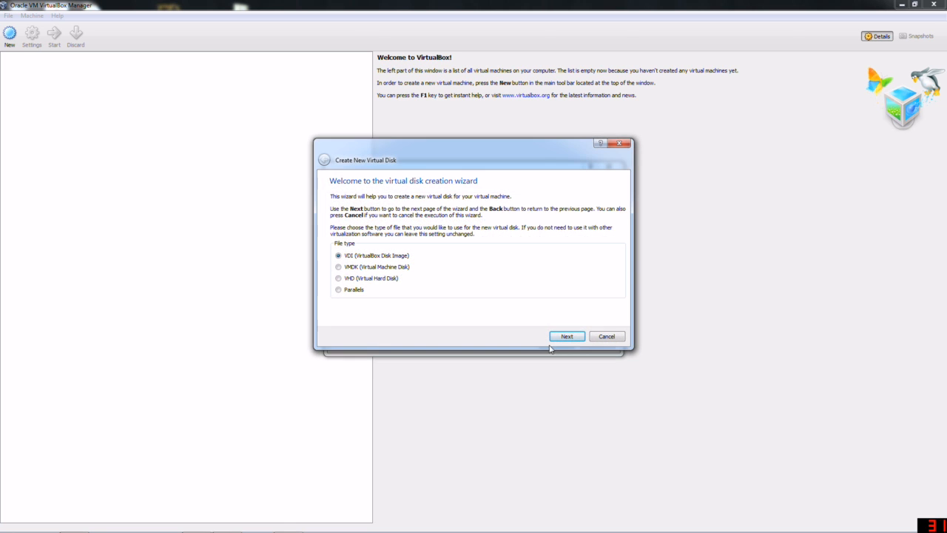
click(566, 339)
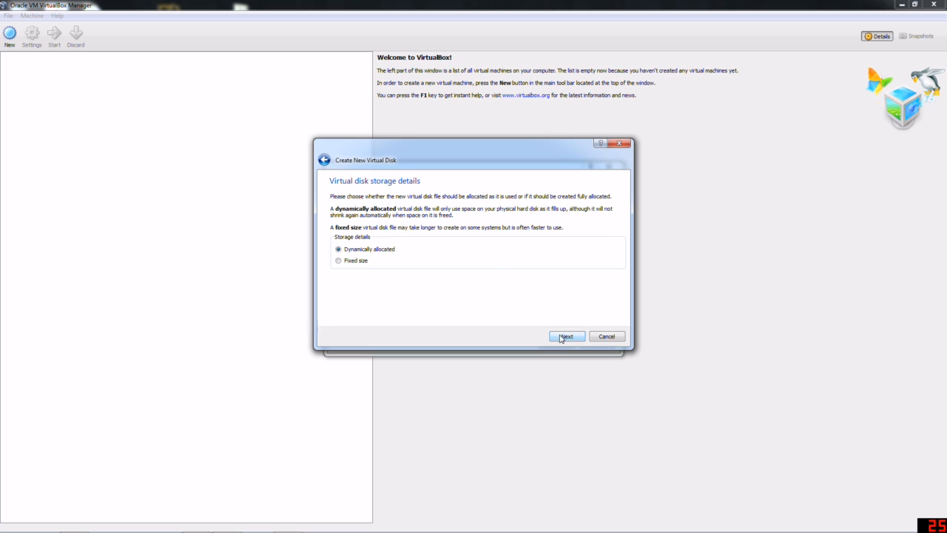
click(564, 337)
drag(495, 273, 506, 277)
click(561, 339)
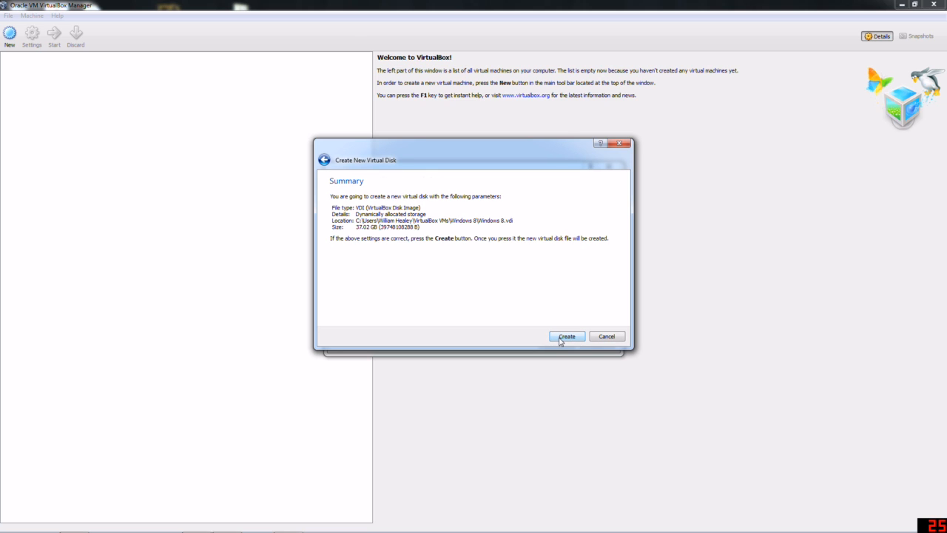
click(560, 339)
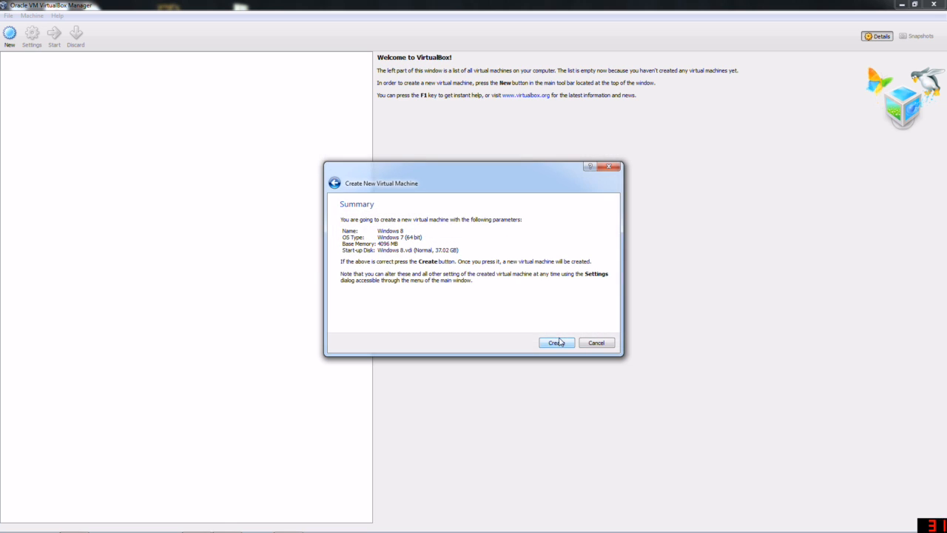
- Try to create the Windows 8 virtual machine, view the error details, and cancel the wizard
click(556, 342)
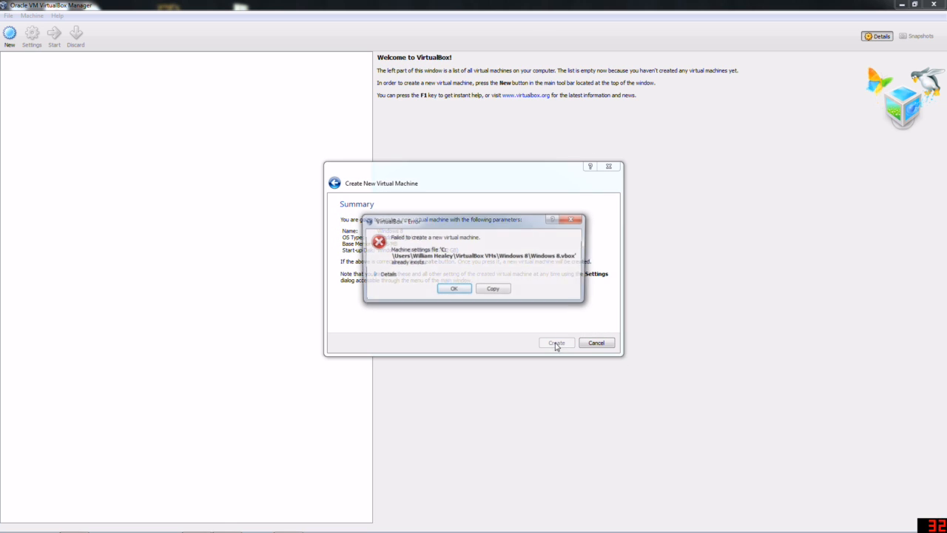
click(379, 275)
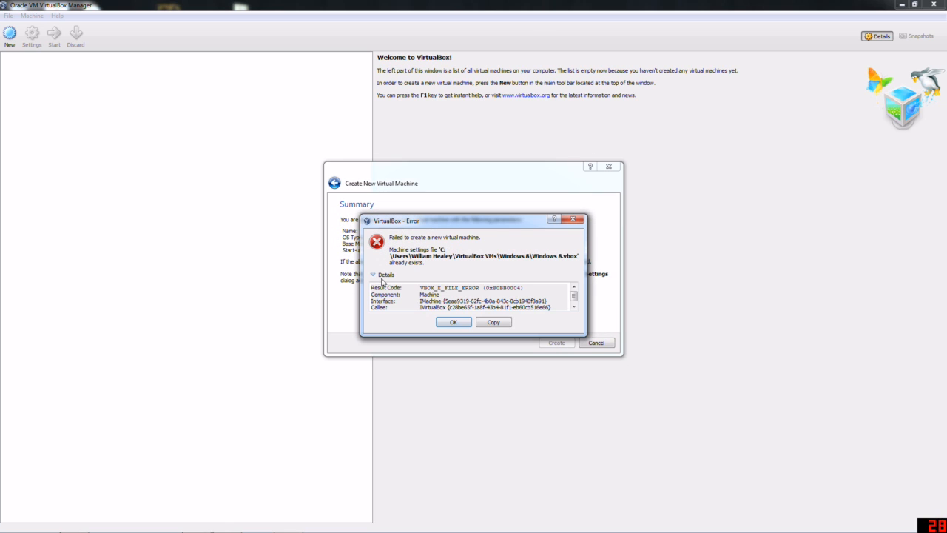
click(454, 323)
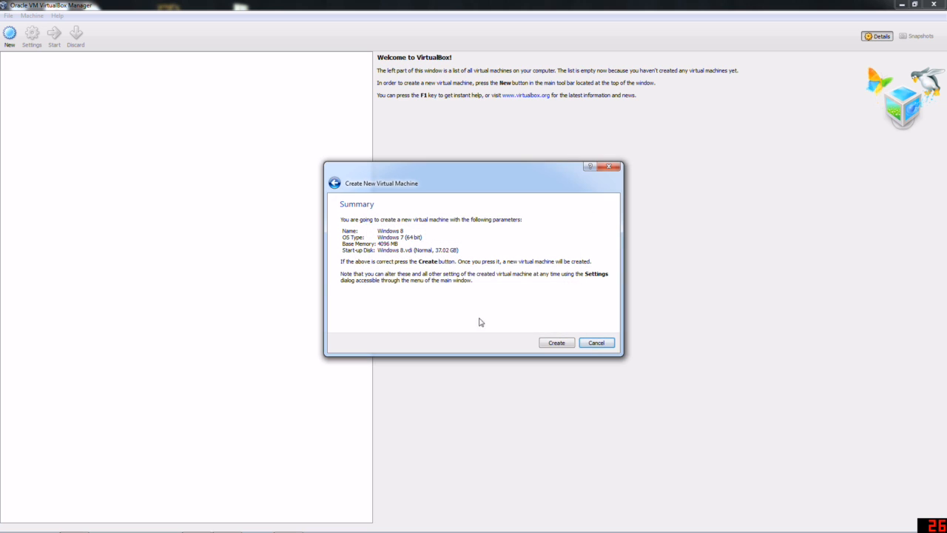
click(557, 343)
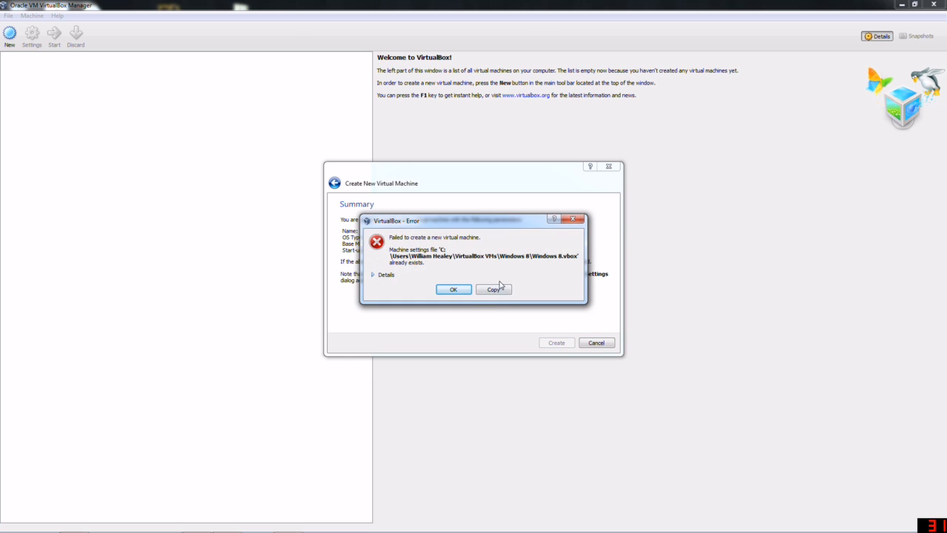
click(455, 291)
click(598, 344)
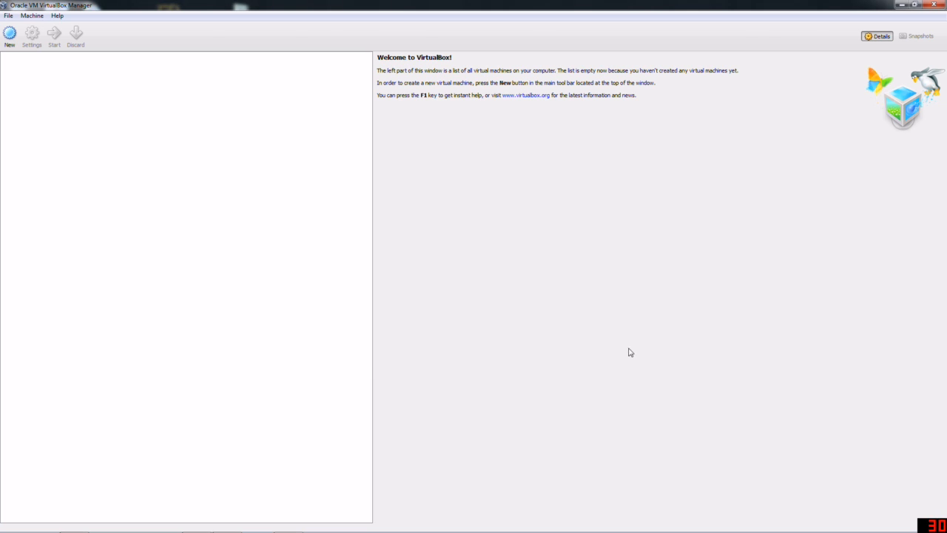
- Check the registered CD/DVD images, floppy images and hard disks in the Virtual Media Manager
click(11, 41)
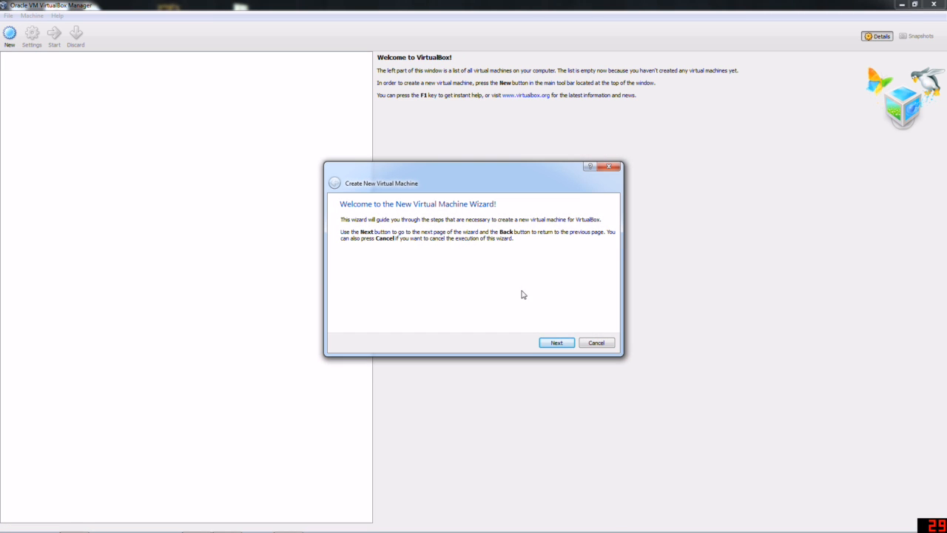
click(592, 341)
click(9, 15)
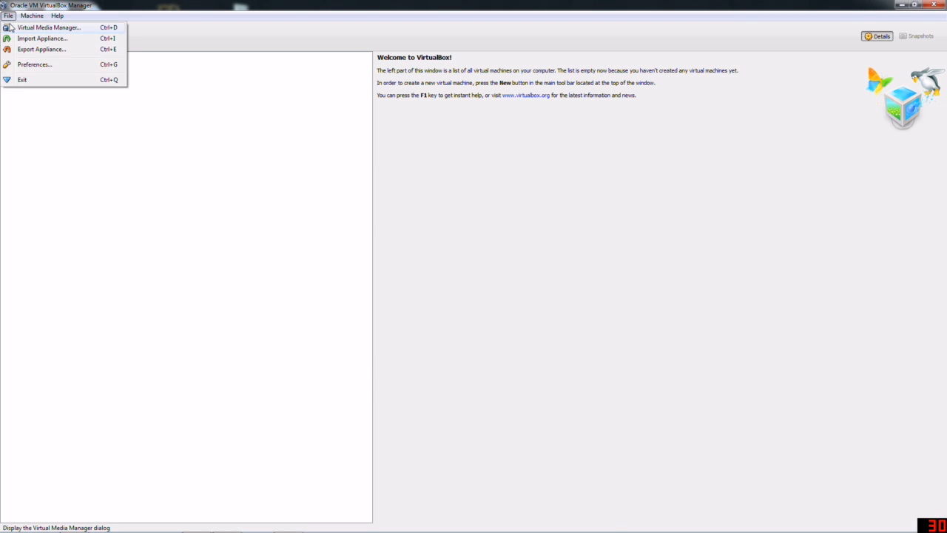
click(30, 26)
click(392, 204)
click(462, 204)
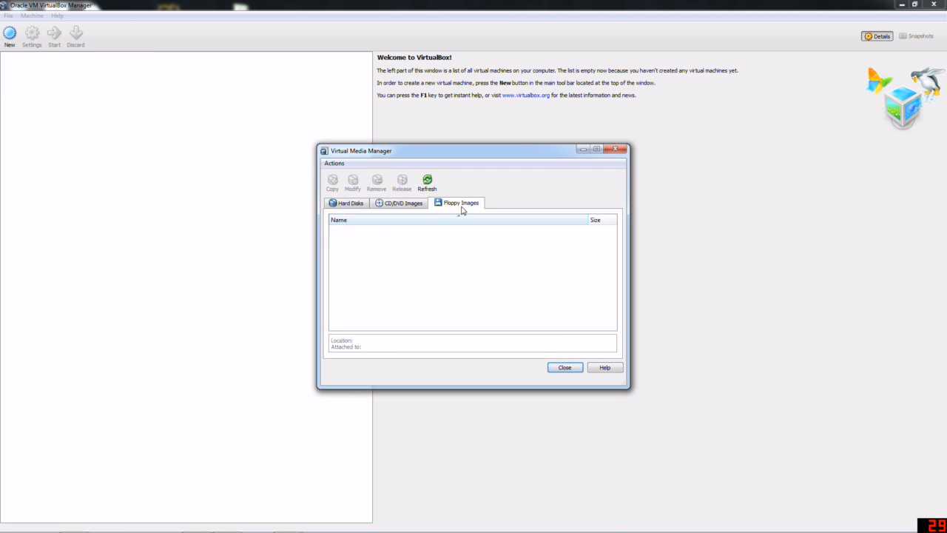
click(344, 204)
click(565, 367)
- Set up a new virtual machine named Windows 8 Developer Preview with version Windows 7 (64 bit) and 4096 MB of base memory
click(5, 38)
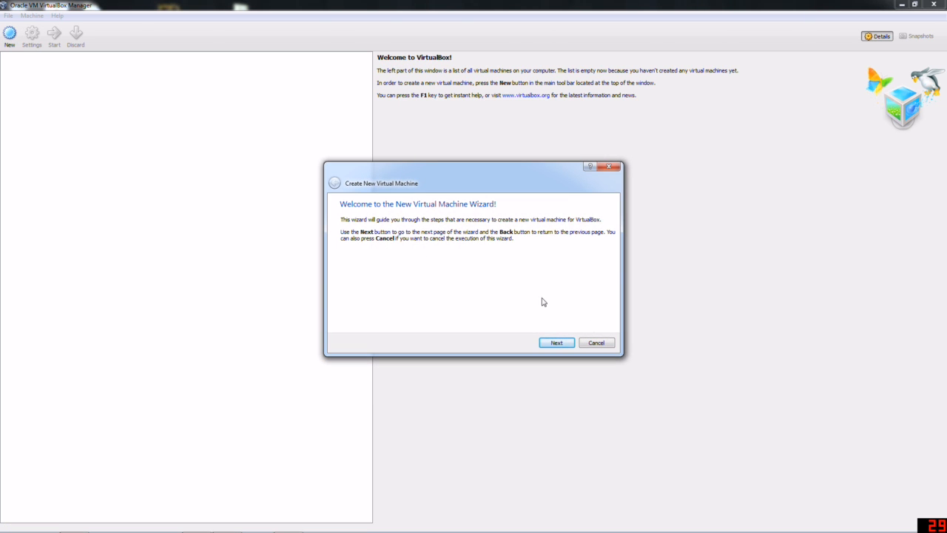
click(564, 343)
text(Windows 8)
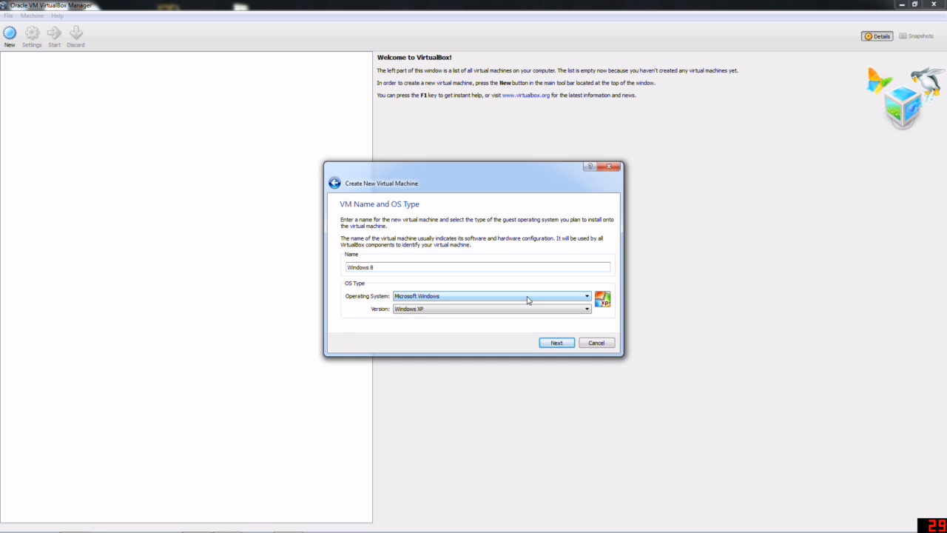
text( Dveve)
click(435, 308)
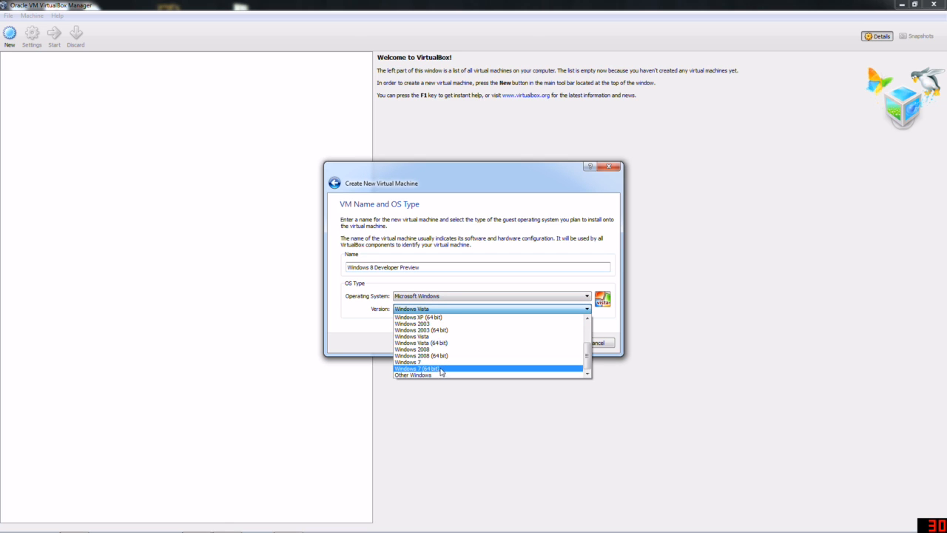
click(440, 369)
click(551, 344)
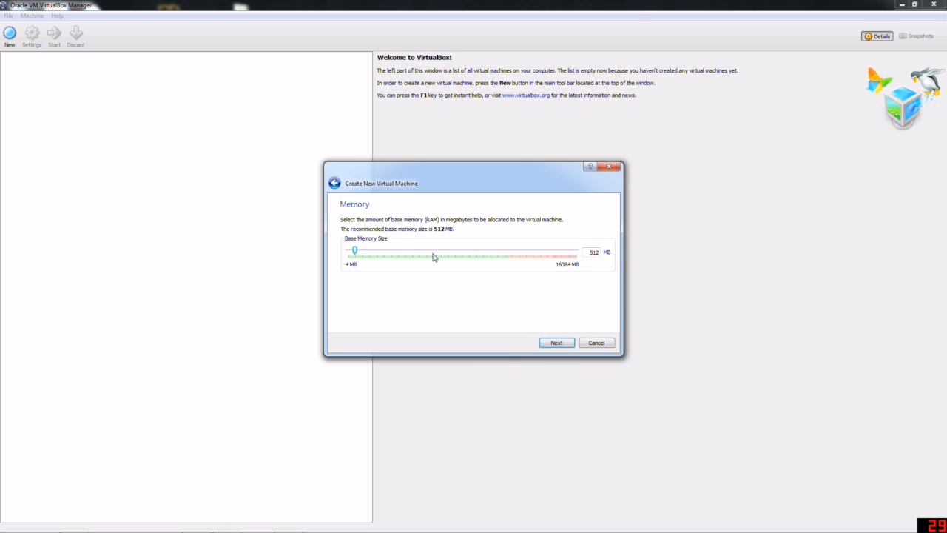
drag(357, 254, 406, 254)
click(543, 343)
- Create a dynamically allocated 35.00 GB VDI start-up disk and finish creating the Windows 8 Developer Preview machine
click(547, 345)
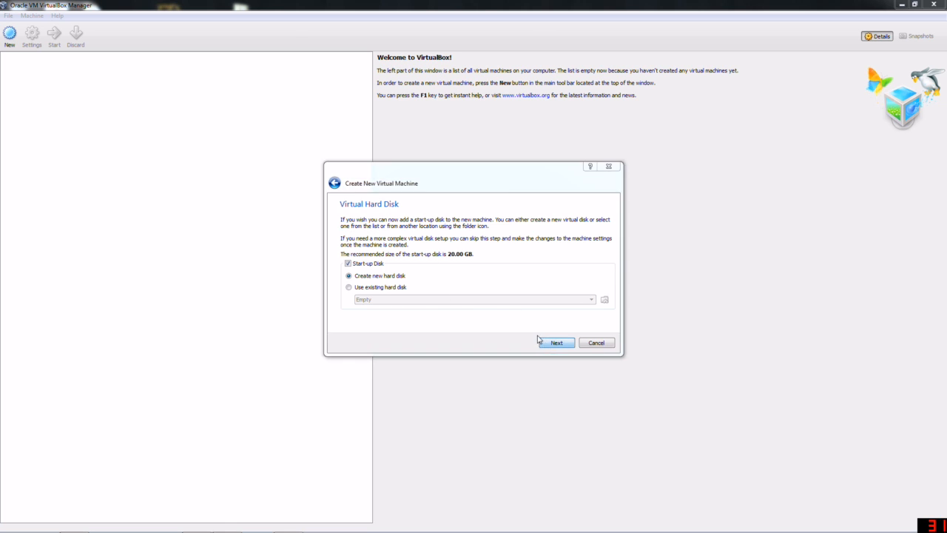
click(567, 337)
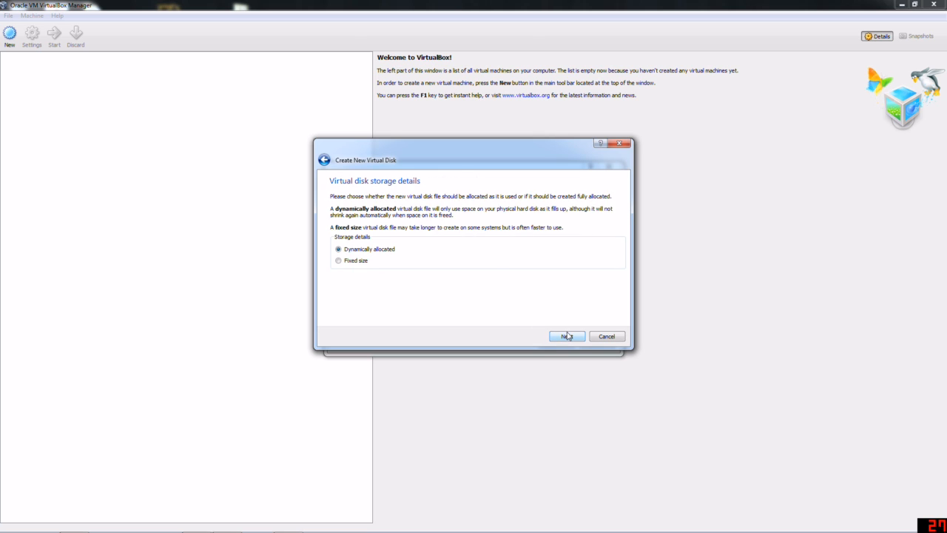
click(567, 337)
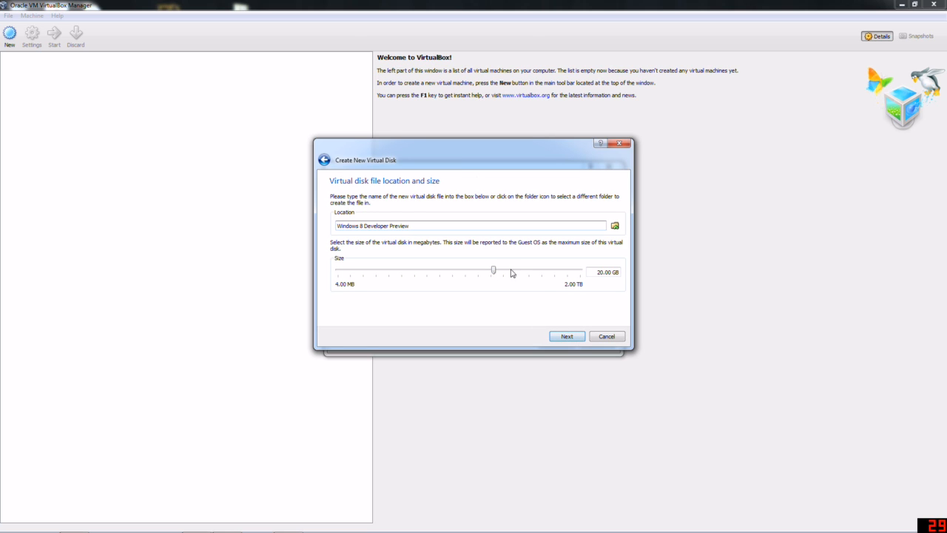
click(607, 271)
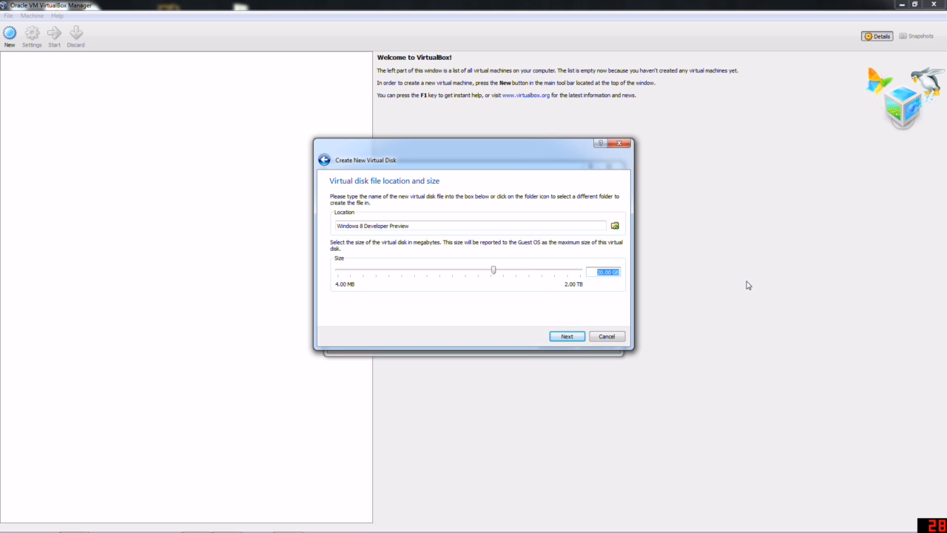
text(35.00GB)
click(565, 335)
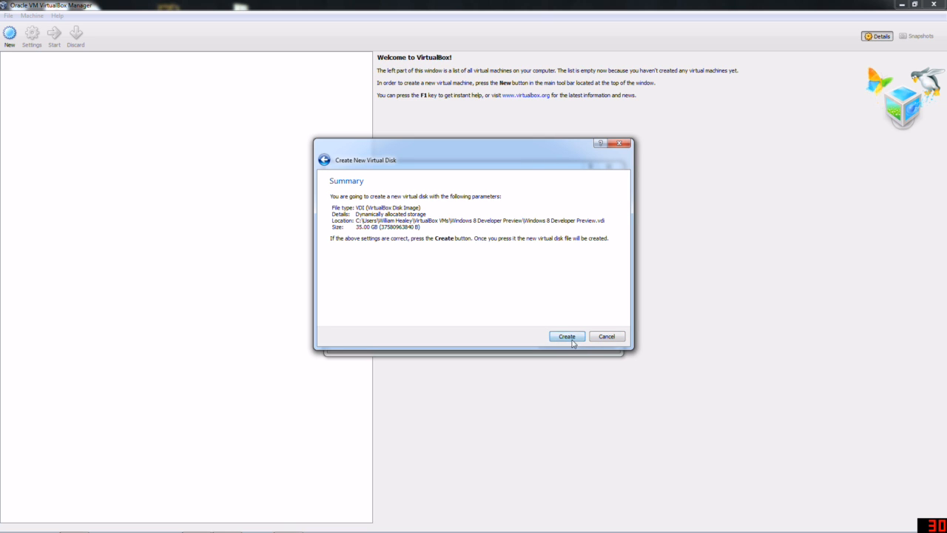
click(564, 337)
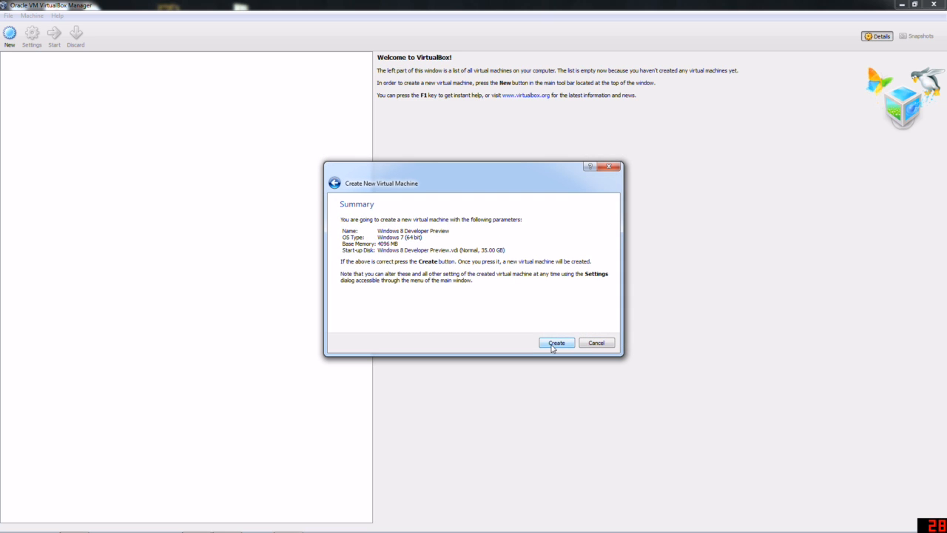
click(552, 345)
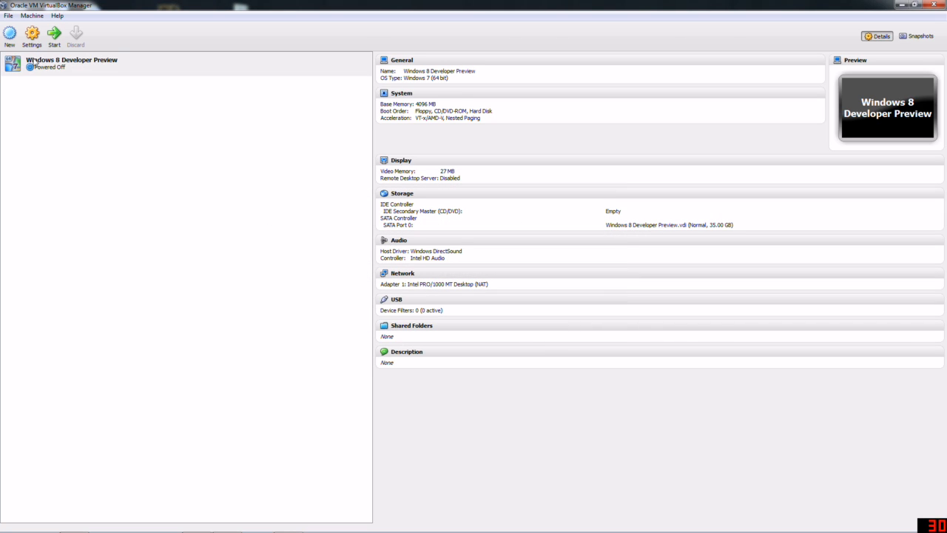
- Set the Windows 8 Developer Preview machine's processor count to 2 in its system settings
click(36, 38)
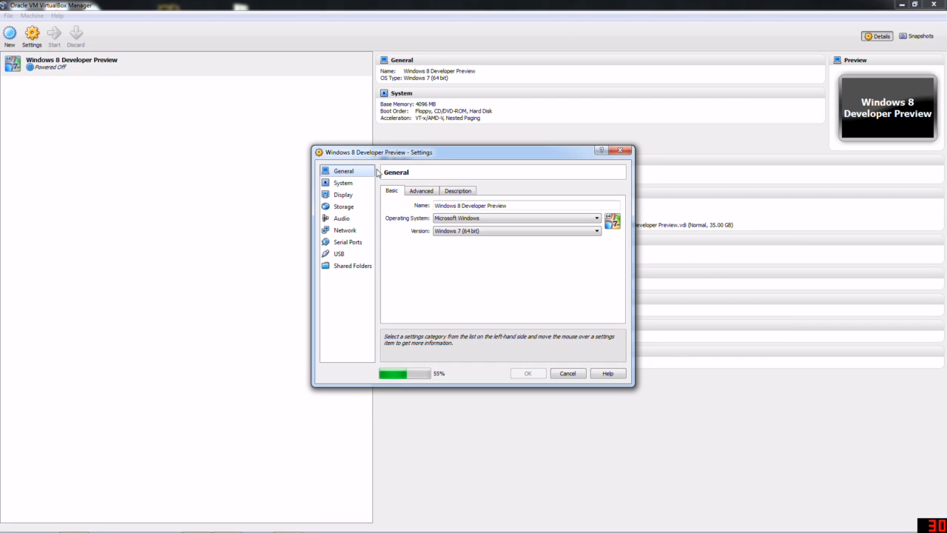
click(353, 184)
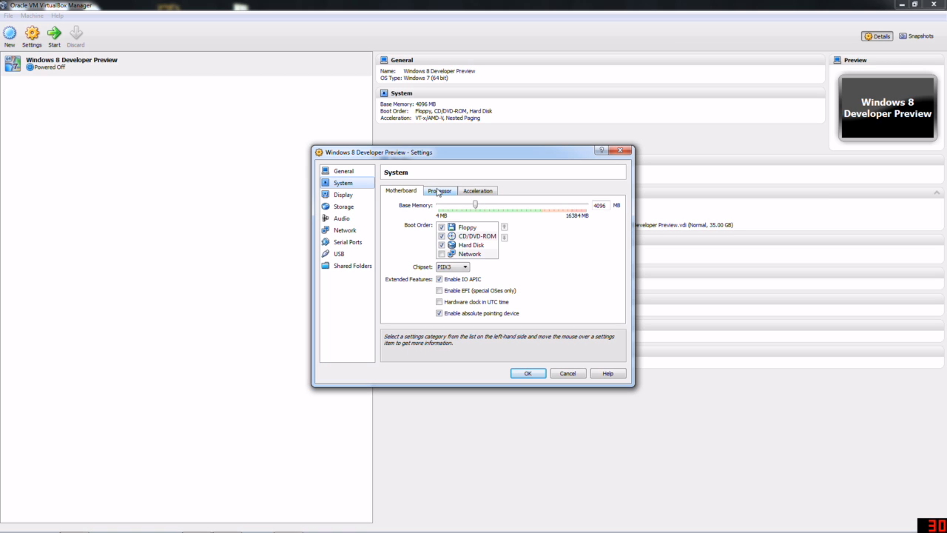
click(471, 194)
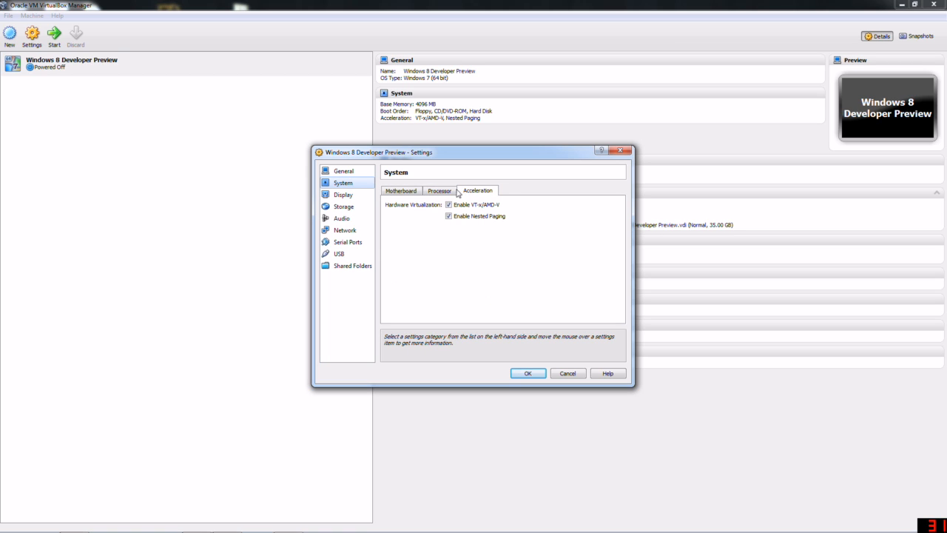
click(453, 192)
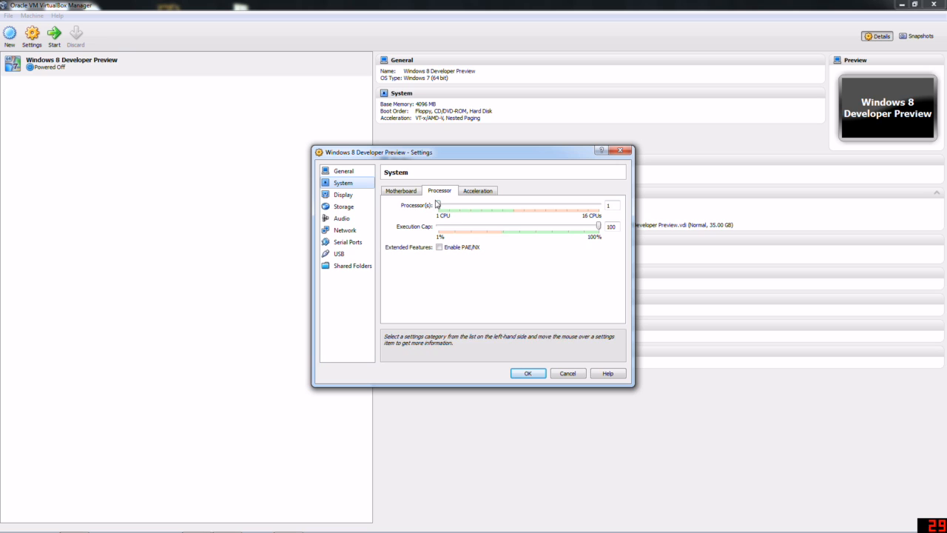
drag(438, 205, 447, 207)
mouse_move(450, 206)
mouse_down()
mouse_move(511, 209)
mouse_move(454, 209)
mouse_up()
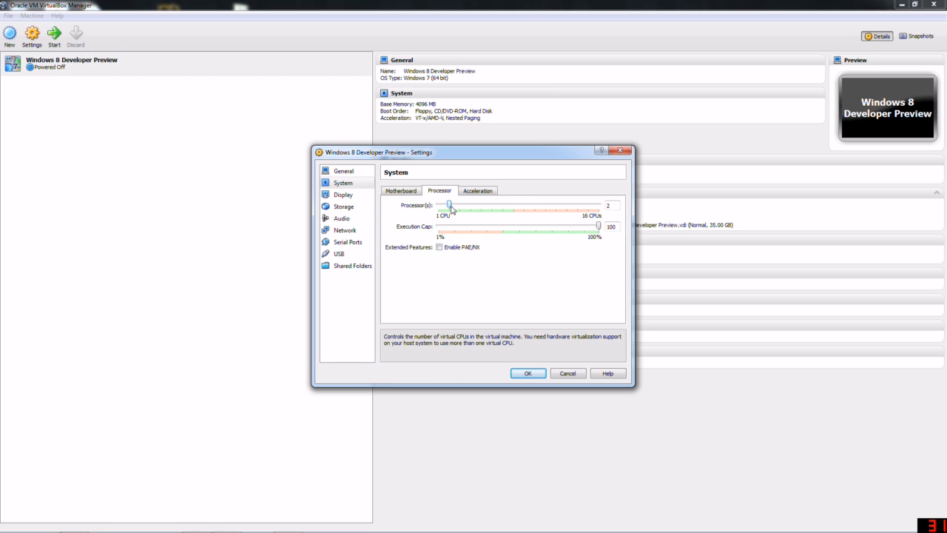
- Enable 3D acceleration for the machine's display and set its video memory to 183 MB
click(342, 198)
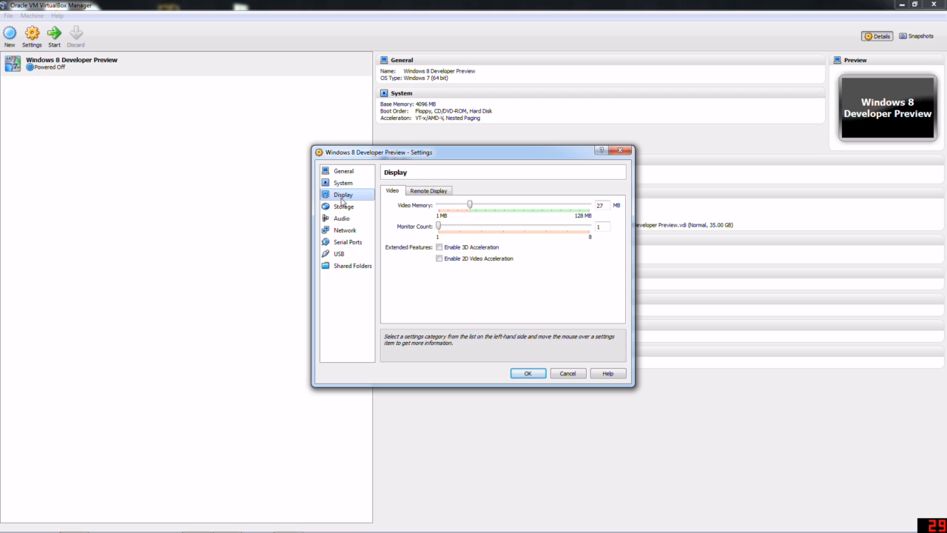
drag(474, 205, 536, 208)
drag(535, 207, 539, 209)
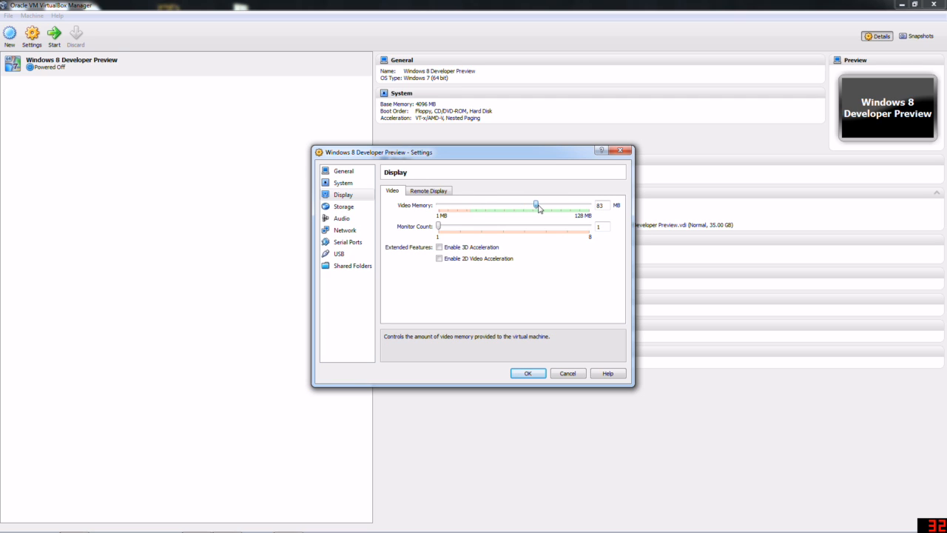
click(448, 247)
drag(490, 208, 549, 220)
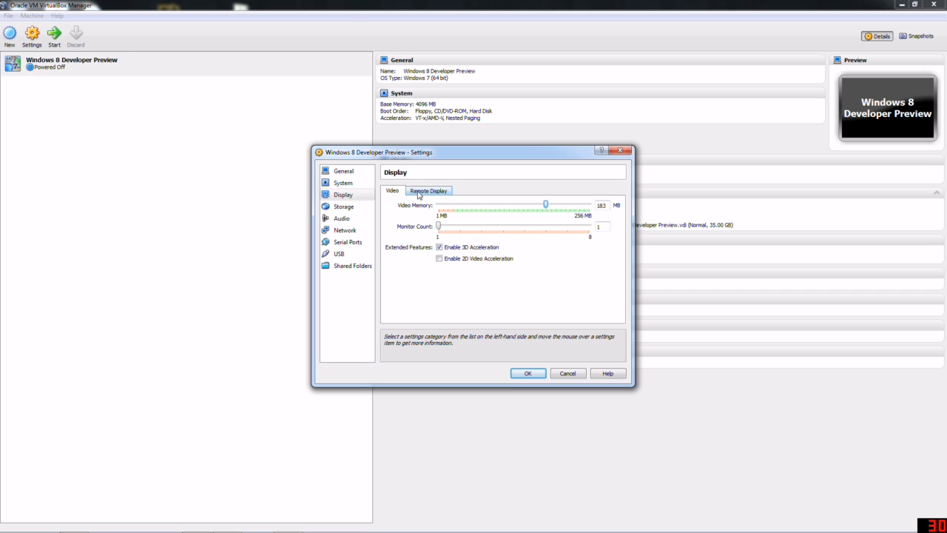
- Look over the machine's storage, display and system settings, including the empty CD/DVD drive
click(362, 206)
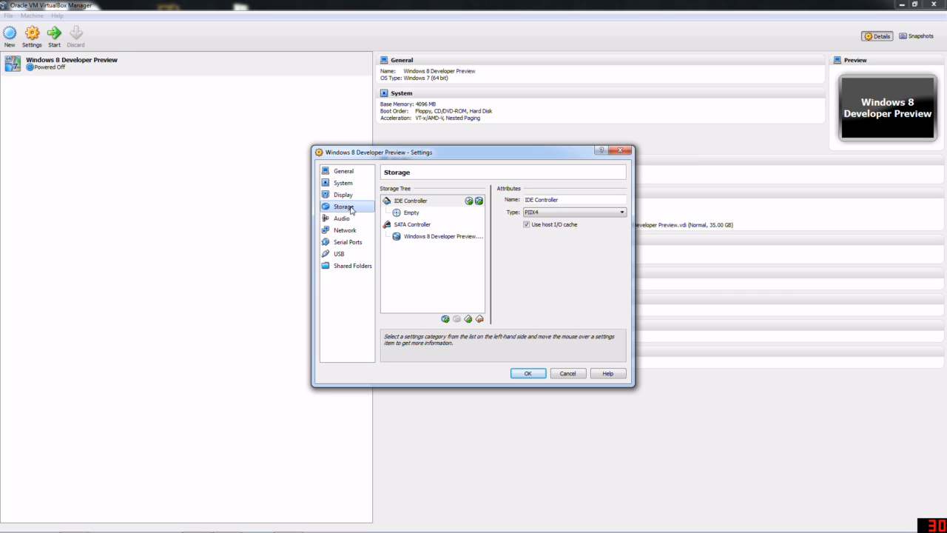
click(402, 214)
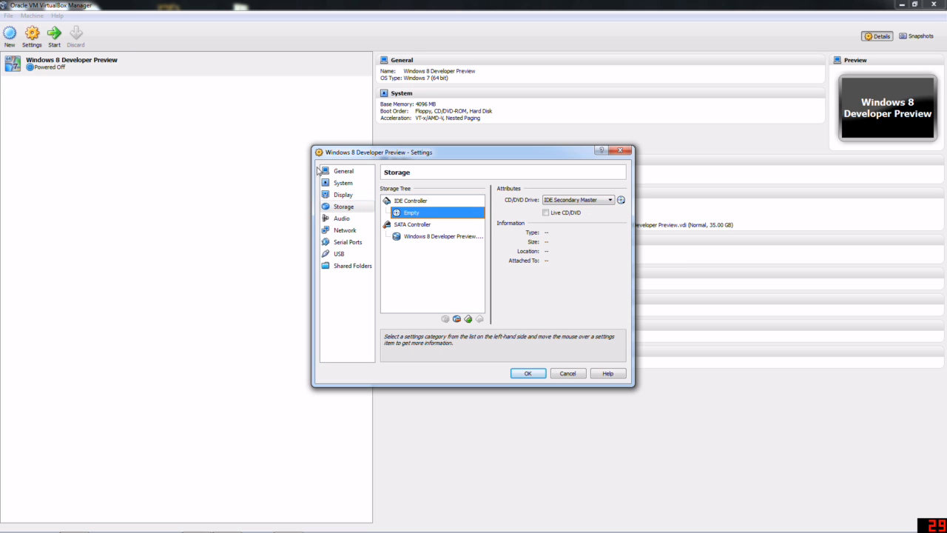
click(345, 194)
click(350, 185)
click(348, 195)
click(350, 185)
click(346, 197)
- Attach WindowsDeveloperPreview-64bit-English (1).iso to the empty CD/DVD drive on the IDE controller
click(344, 207)
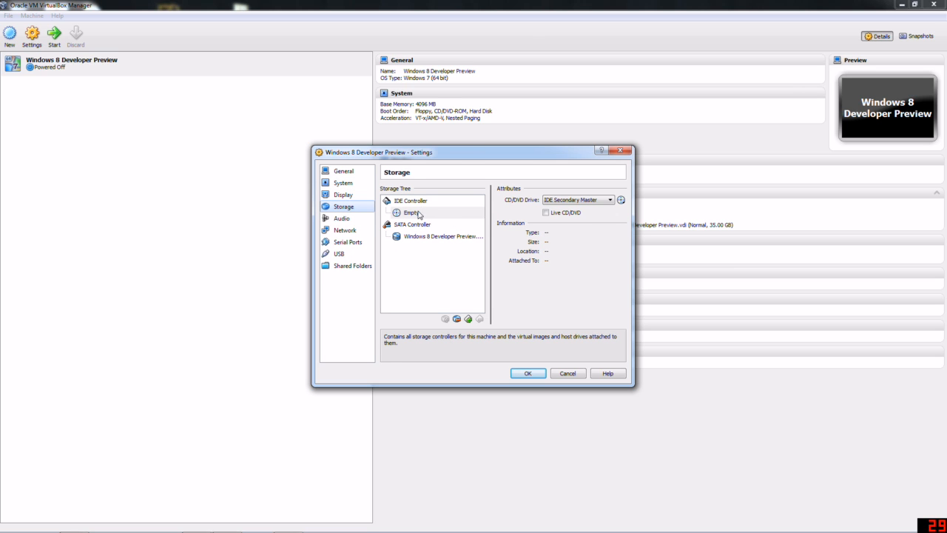
click(420, 212)
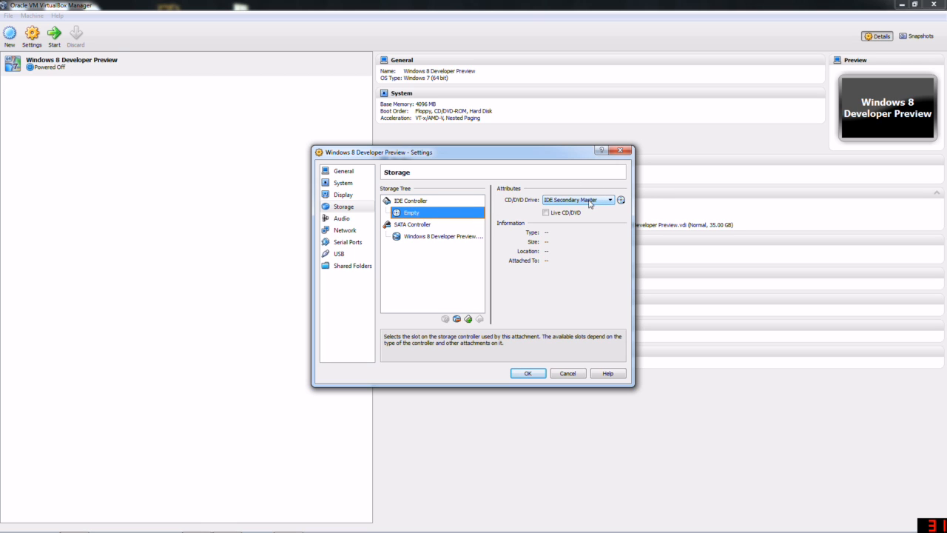
click(597, 203)
click(598, 203)
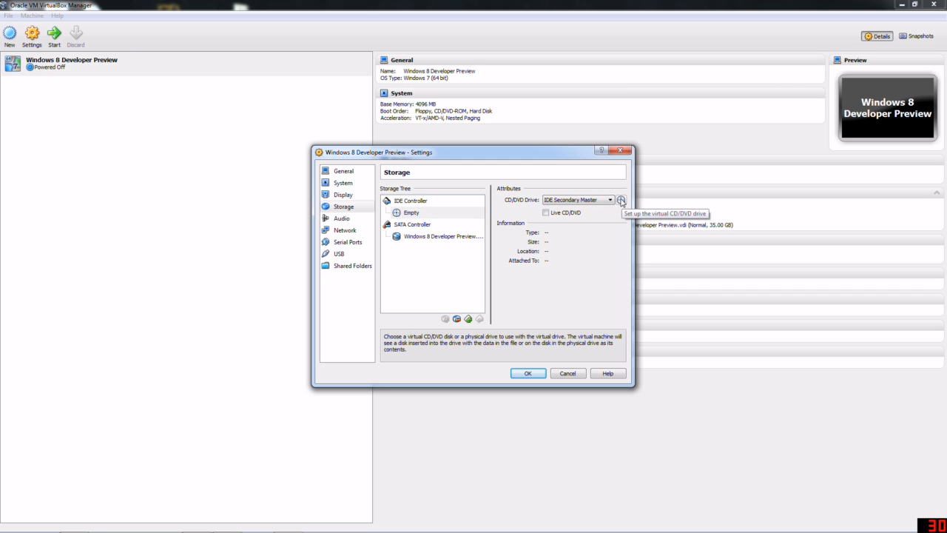
click(622, 200)
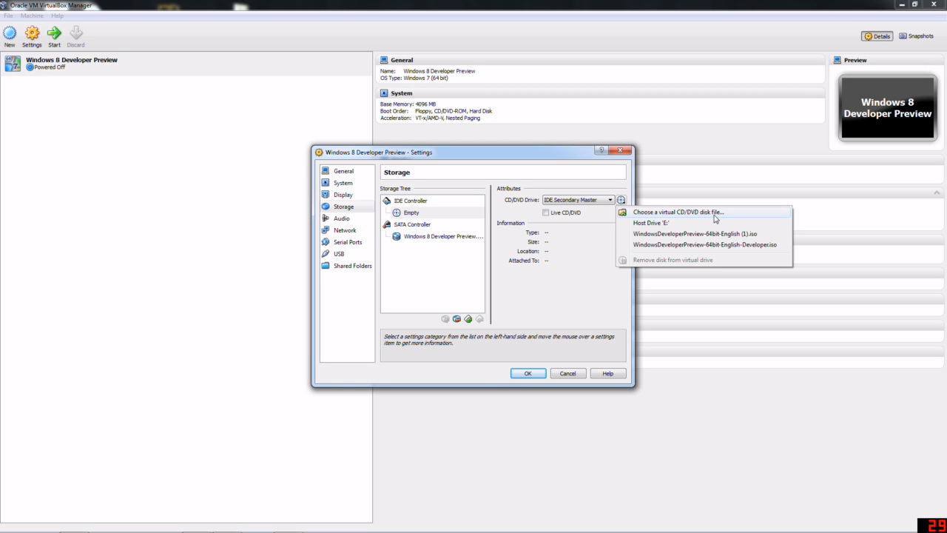
click(679, 237)
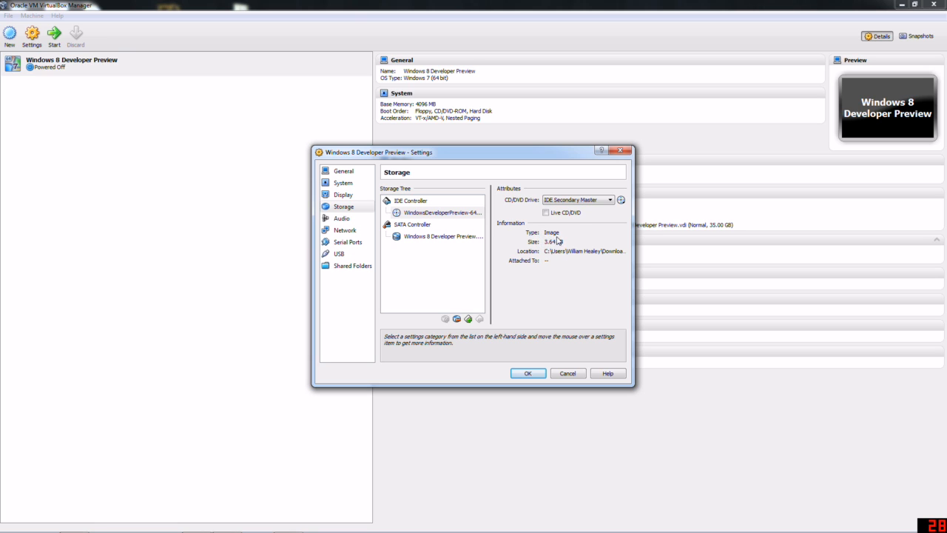
- Review the audio, serial port and USB settings and save the machine's configuration
click(341, 218)
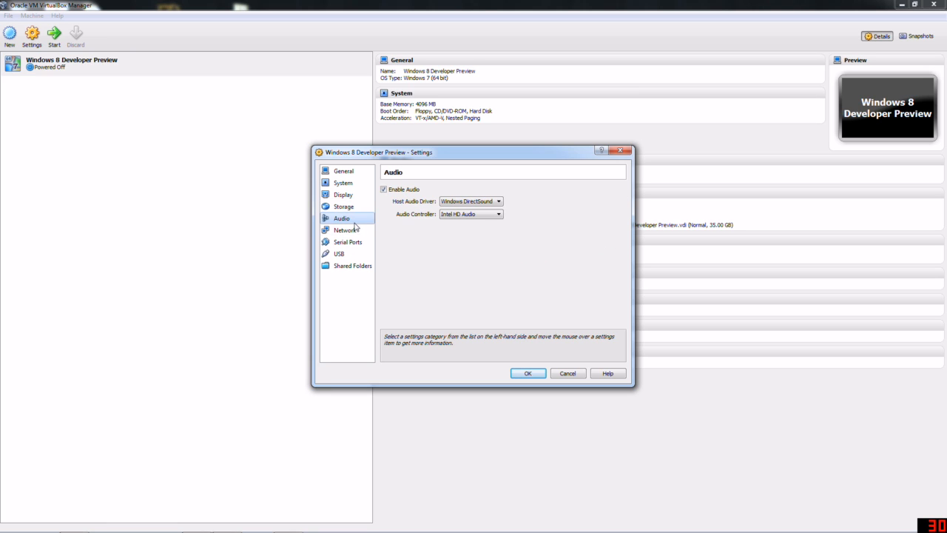
click(345, 243)
click(338, 253)
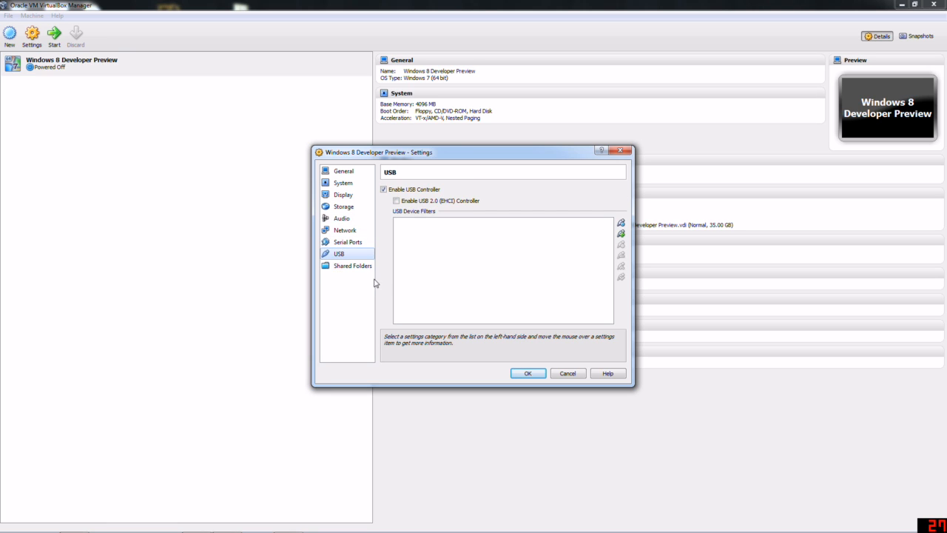
click(530, 374)
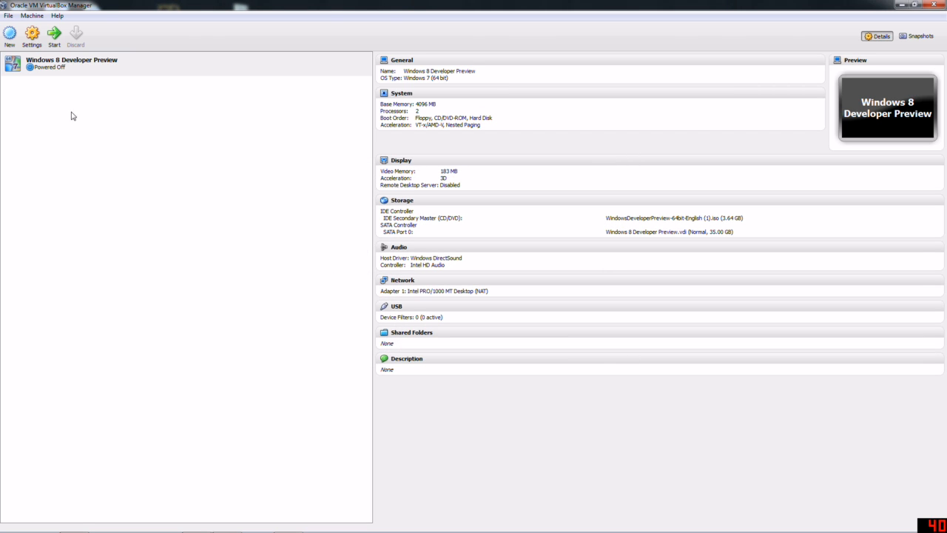
- Start the Windows 8 Developer Preview machine, maximize its window and dismiss the information messages during boot
click(61, 39)
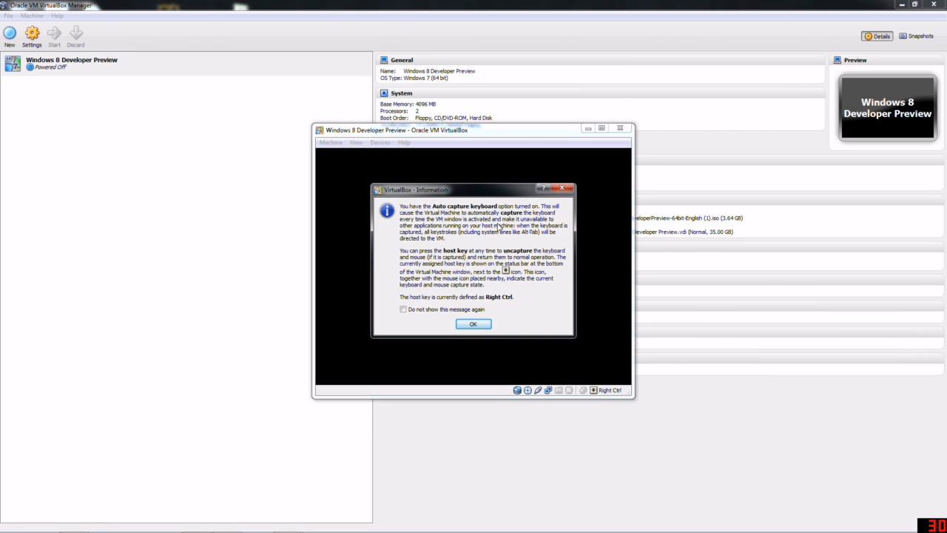
click(481, 327)
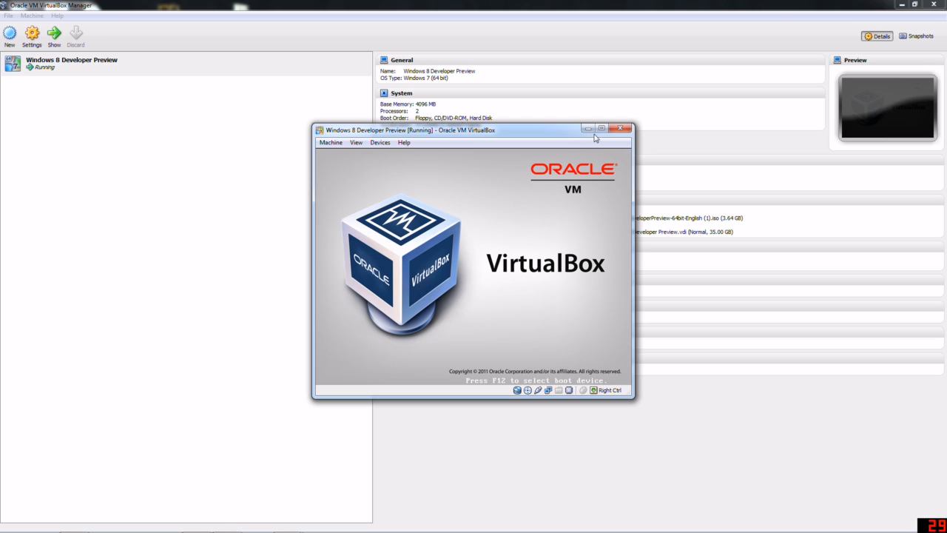
click(601, 128)
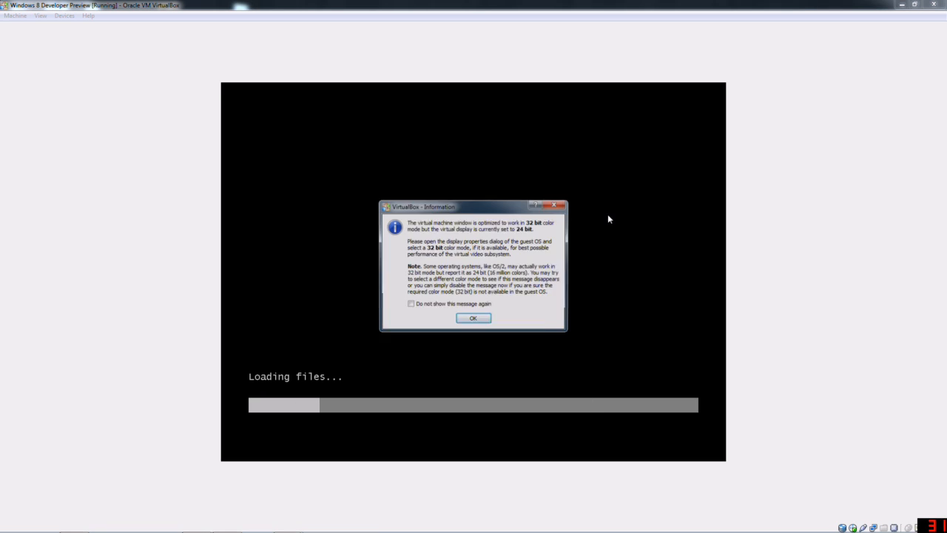
click(473, 319)
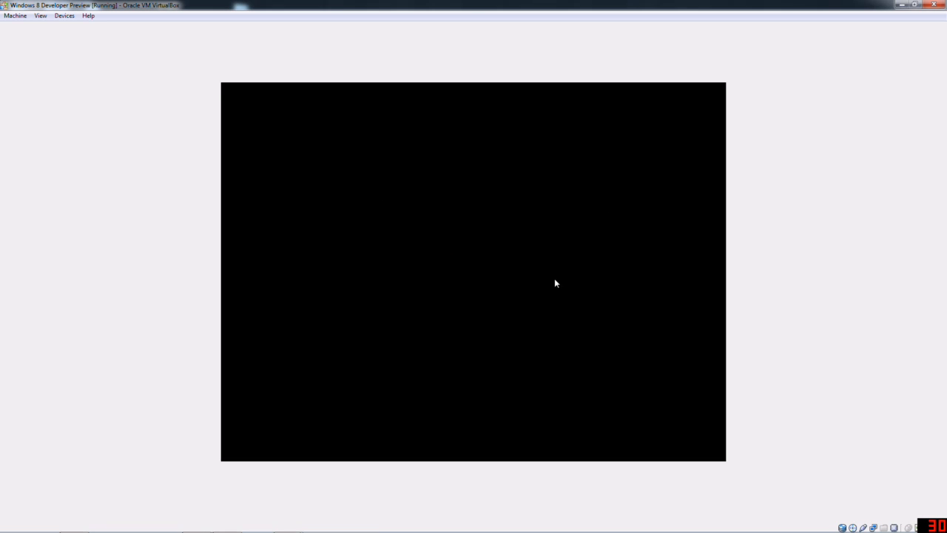
click(467, 269)
click(452, 330)
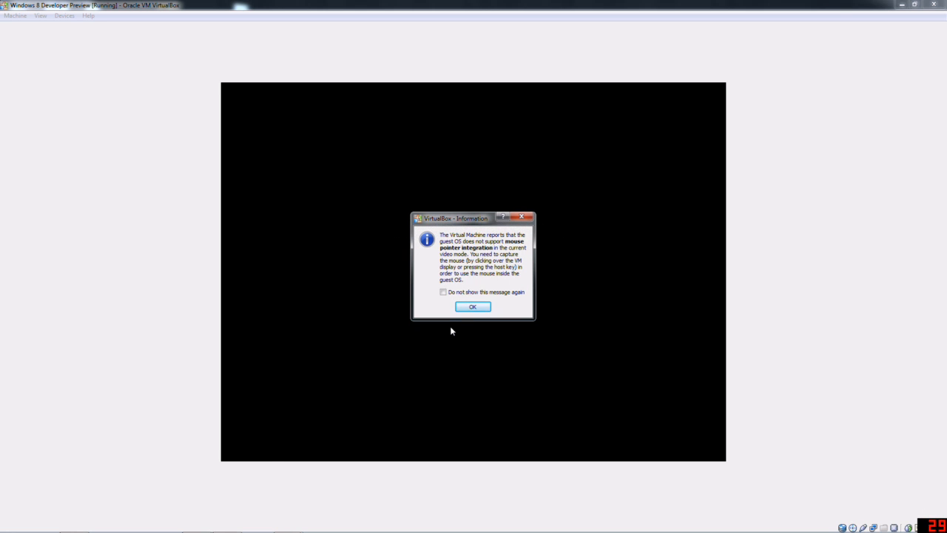
click(472, 308)
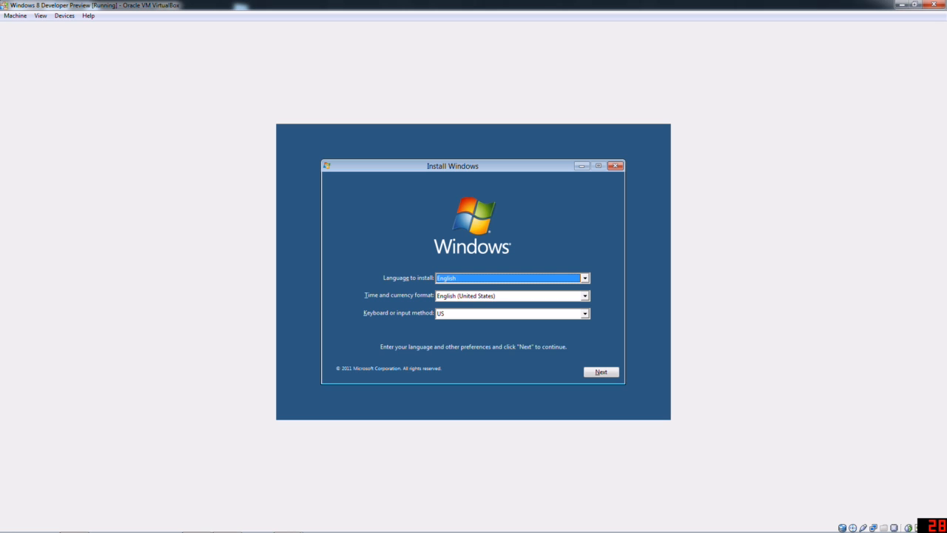
- Begin the Windows installation with English, English (United States) format and US keyboard, and accept the license terms
click(600, 373)
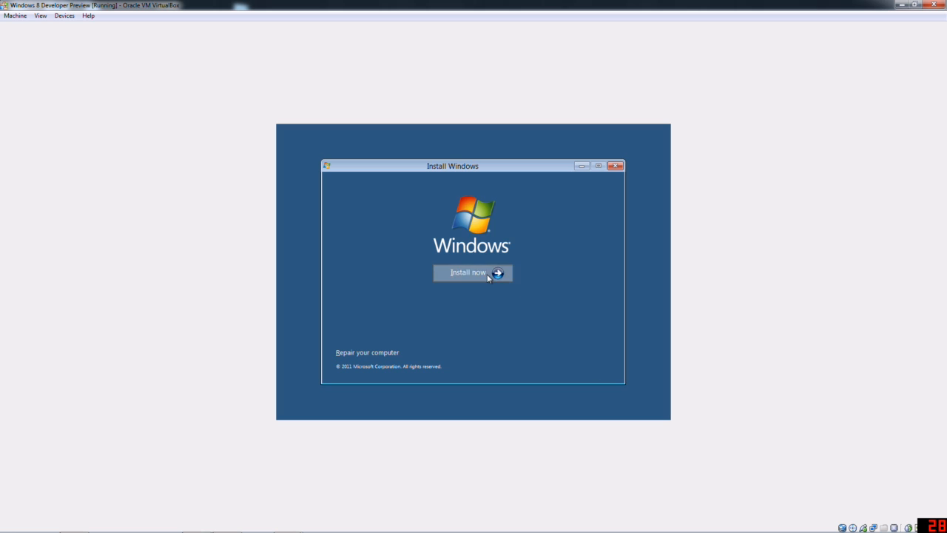
click(487, 274)
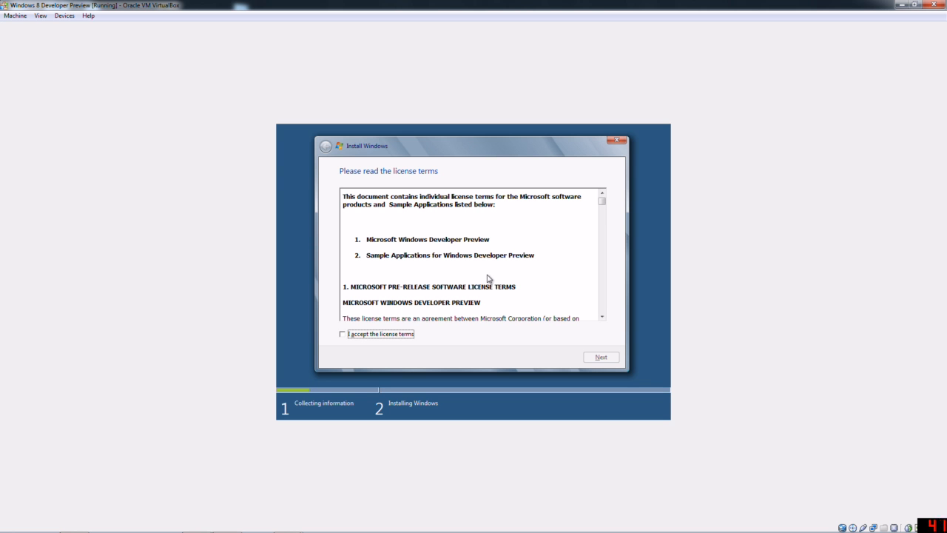
click(359, 335)
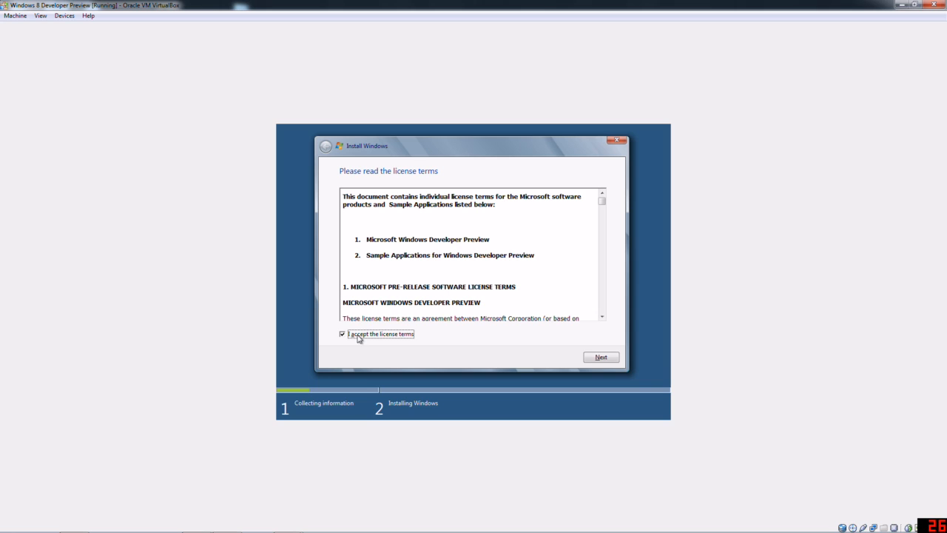
click(601, 359)
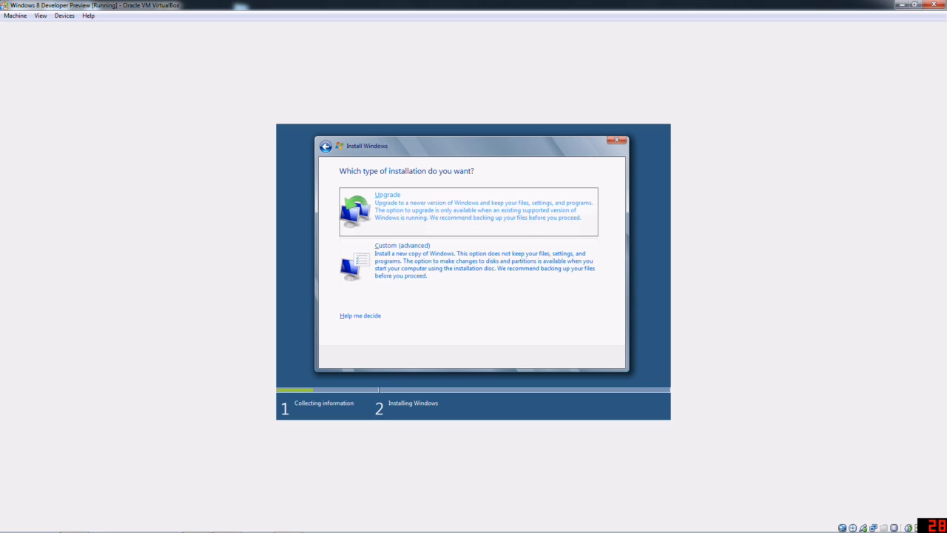
- Run a custom installation onto Disk 0 Unallocated Space and dismiss the VirtualBox messages after the restart
click(444, 262)
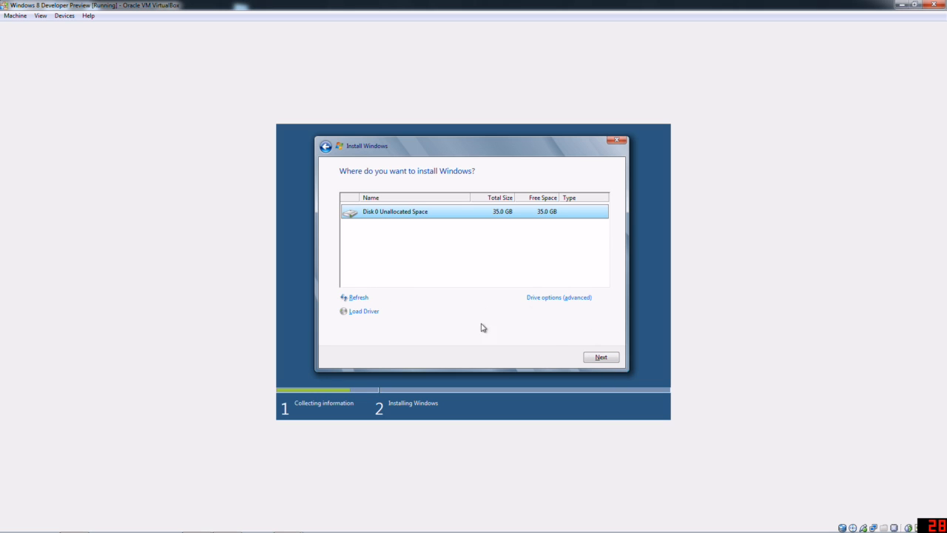
click(602, 358)
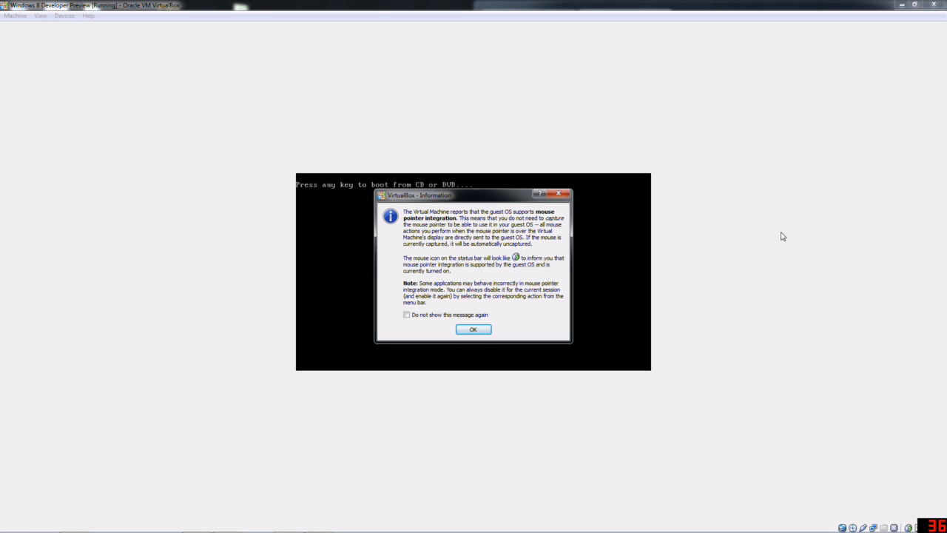
click(473, 329)
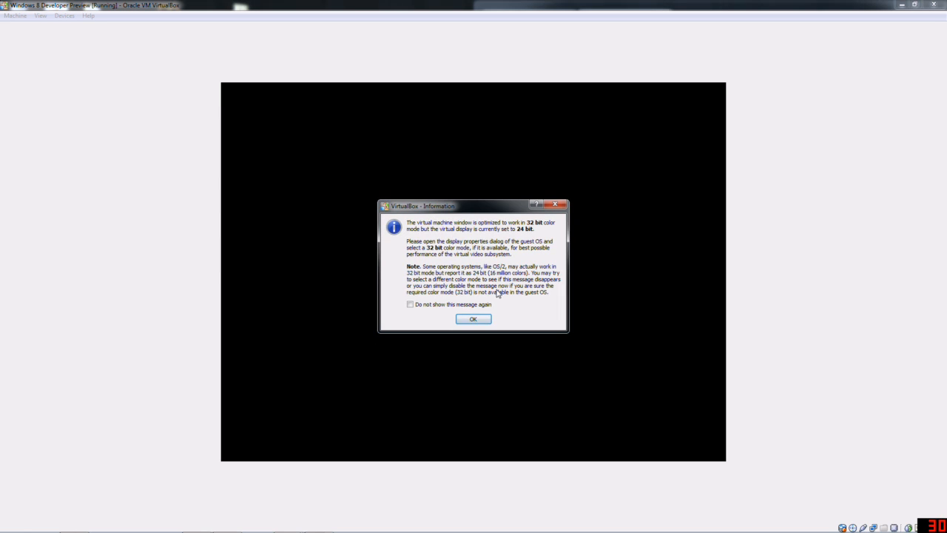
click(473, 320)
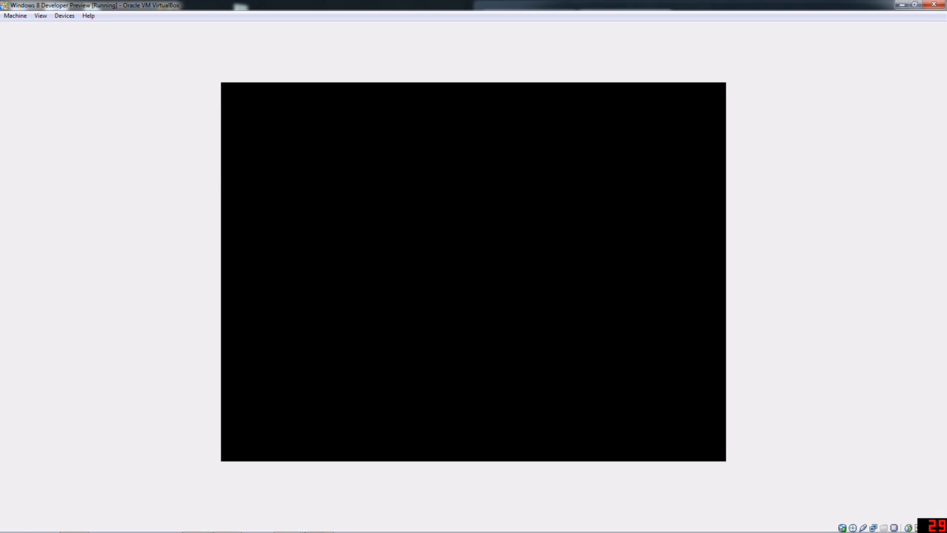